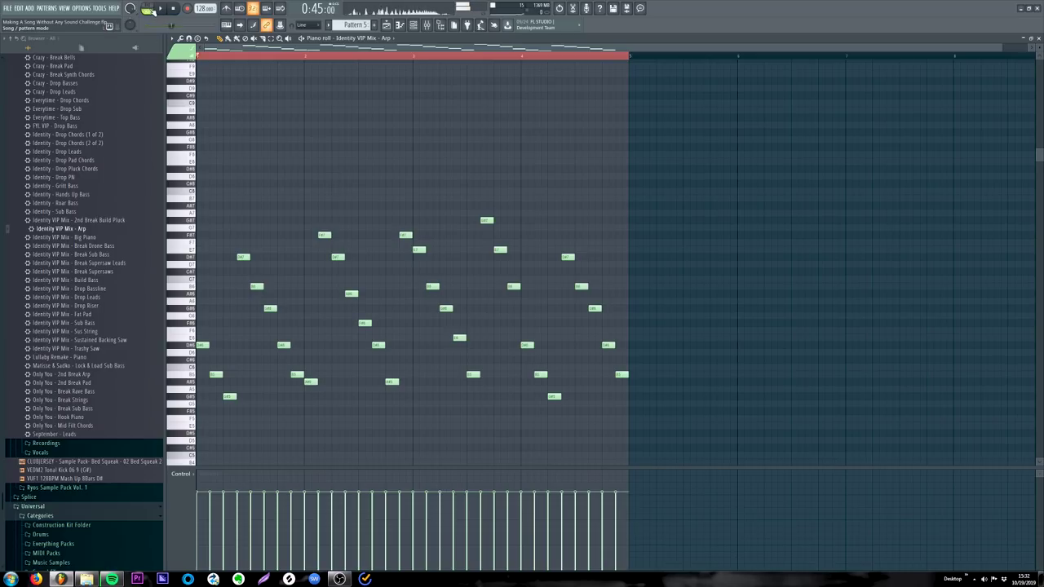
# Step: Play back the arp pattern and listen to it in the arrangement around bar 25
pyautogui.click(160, 9)
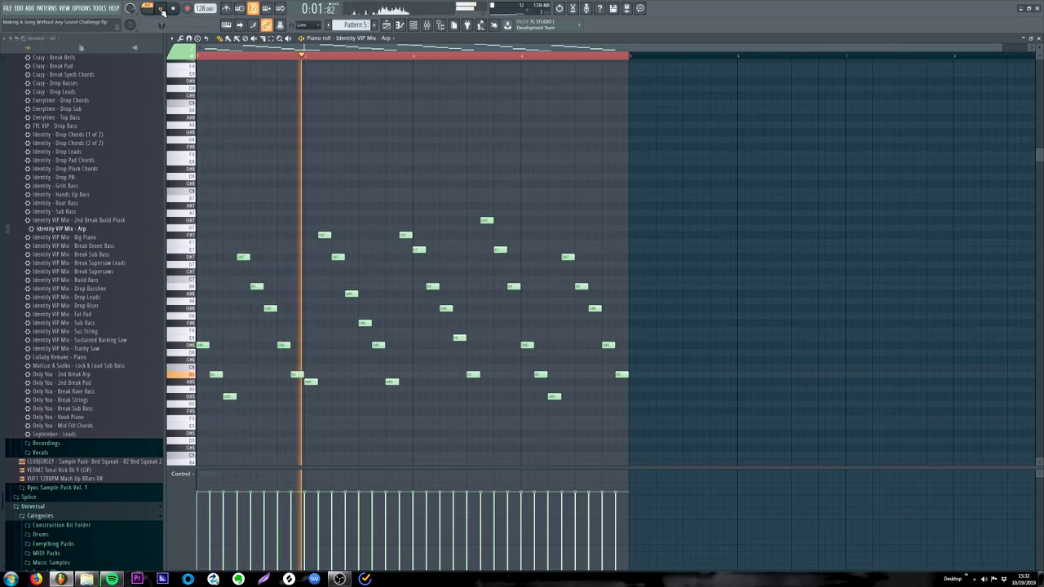
pyautogui.press('Escape')
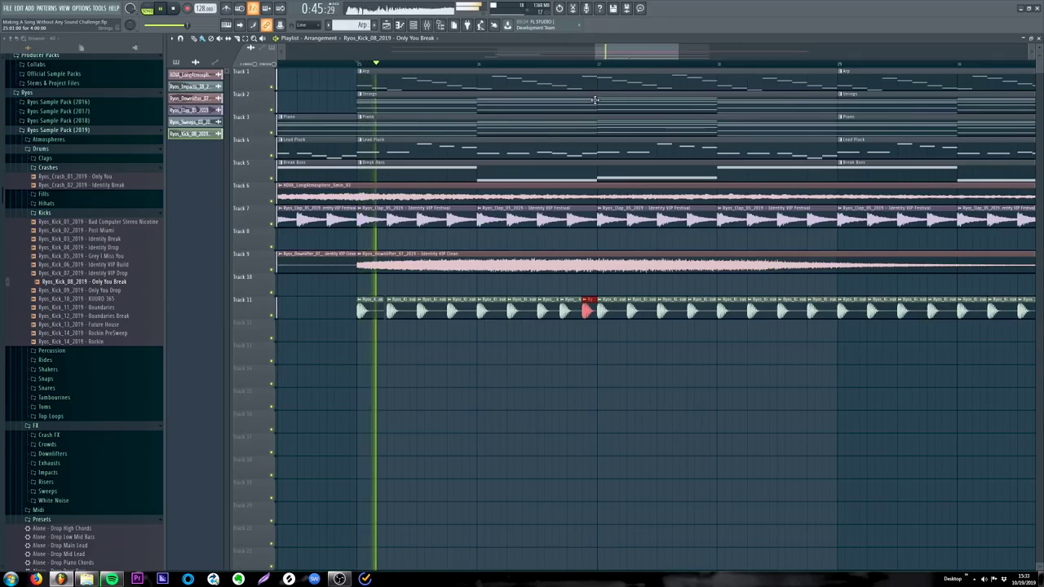
pyautogui.scroll(-5, 624, 56)
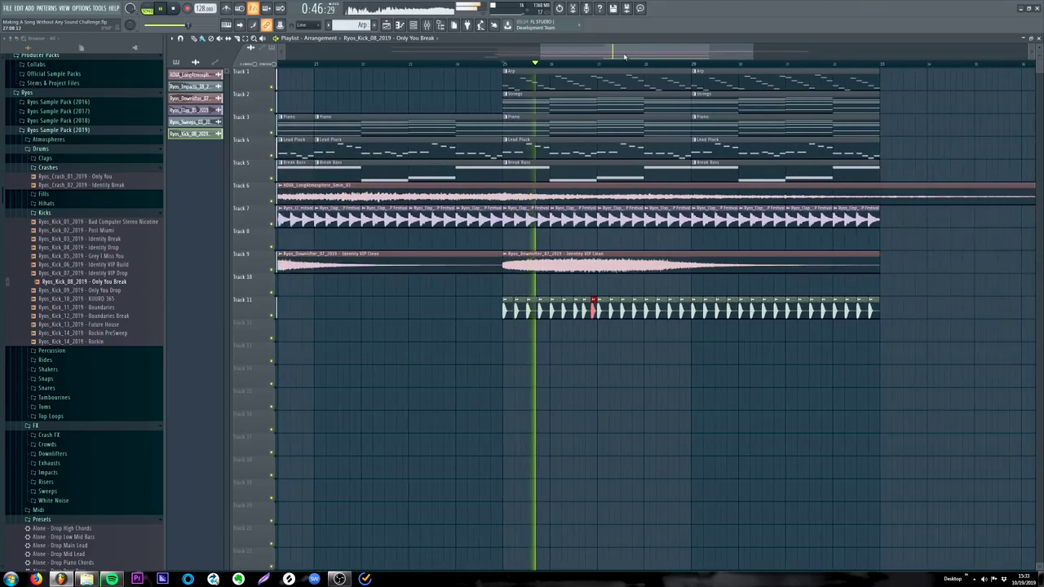
pyautogui.moveTo(624, 56); pyautogui.dragTo(666, 54)
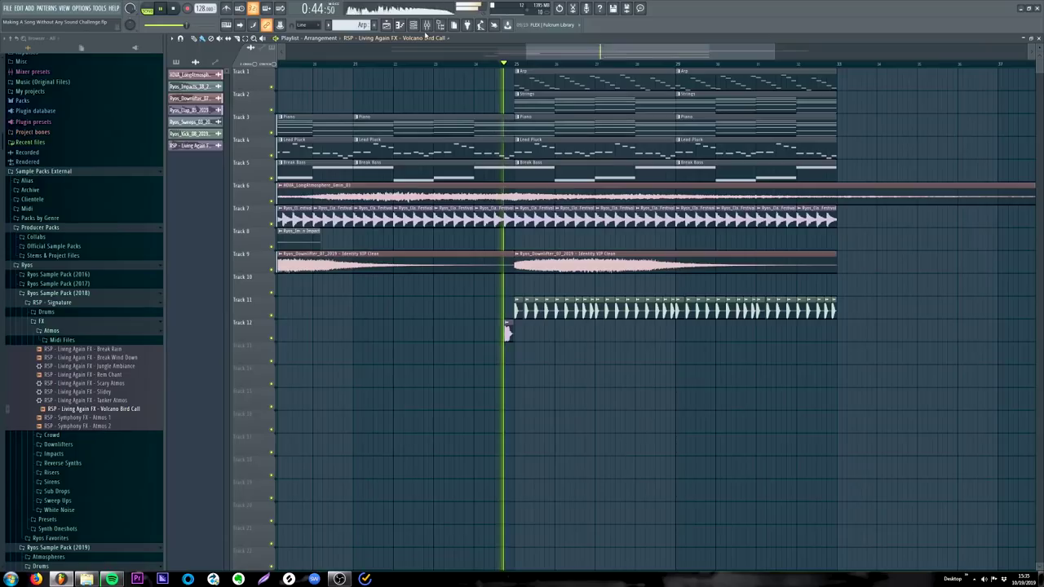
# Step: Play the transition into bar 25 and check the Volcano Bird Call channel's level in the mixer
pyautogui.click(427, 25)
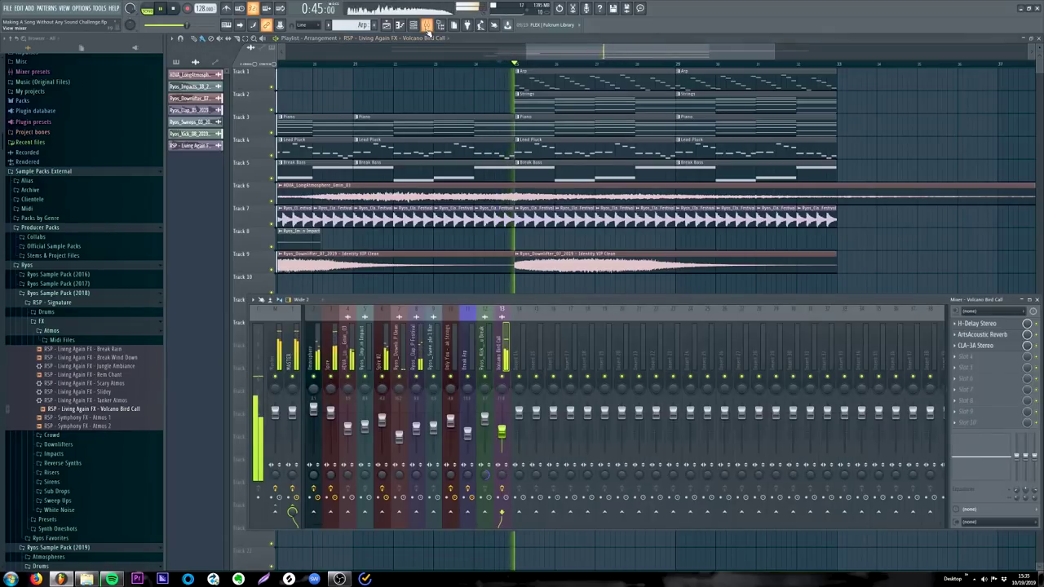
pyautogui.press('space')
pyautogui.click(497, 65)
pyautogui.scroll(7, 498, 66)
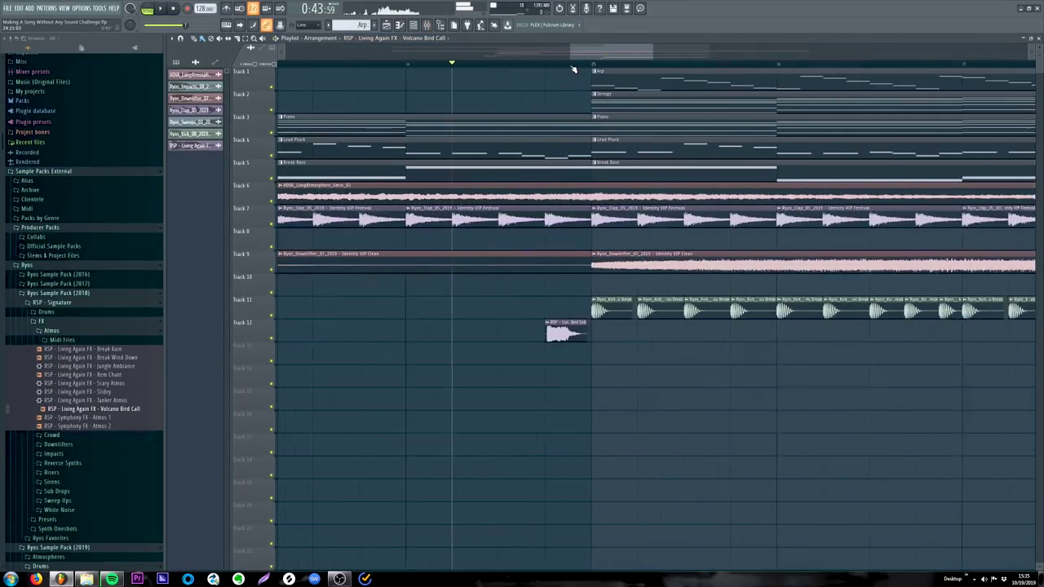
pyautogui.scroll(-7, 573, 70)
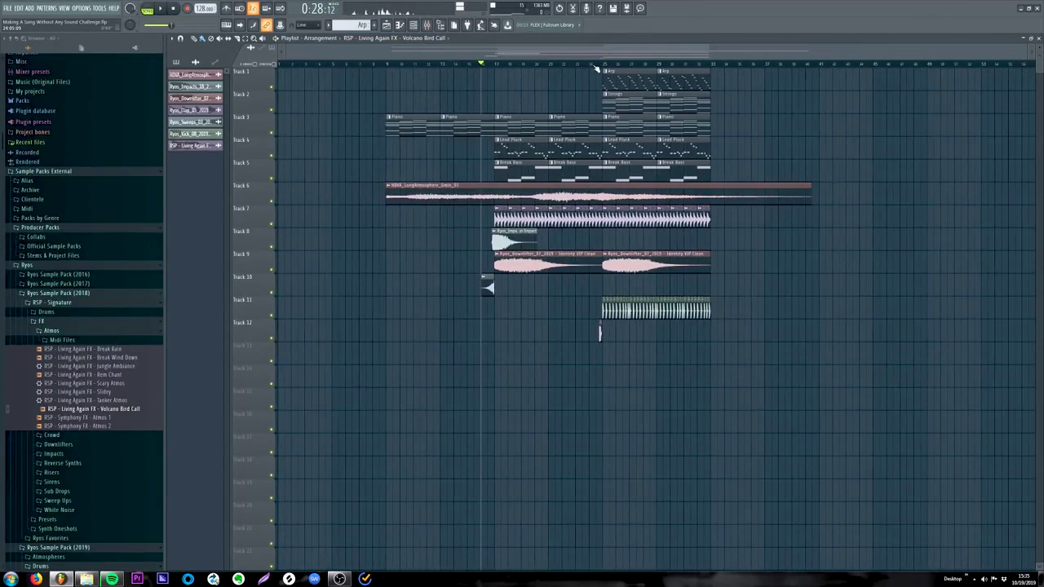
pyautogui.press('F9')
pyautogui.press('space')
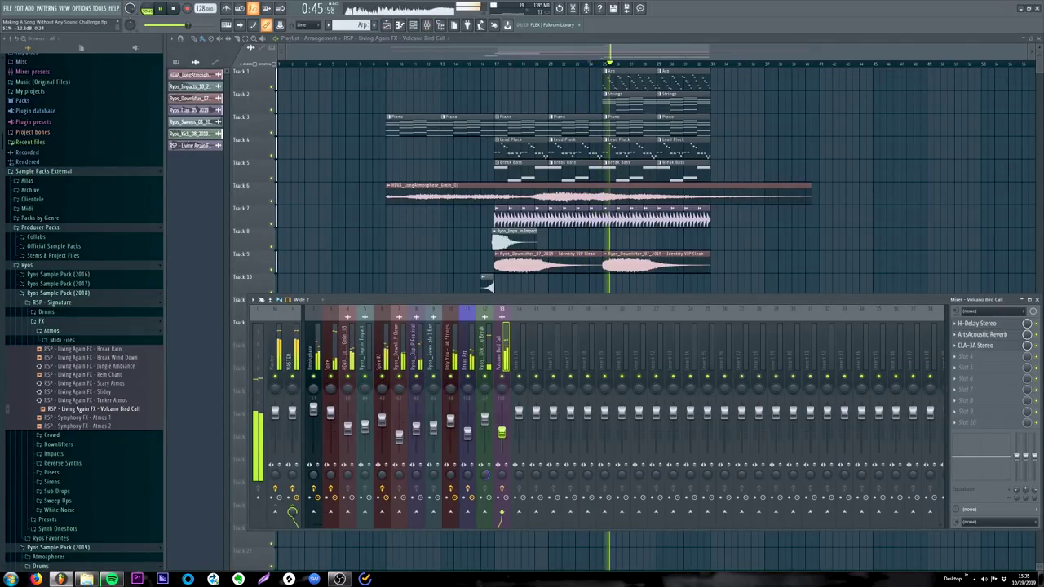
pyautogui.press('space')
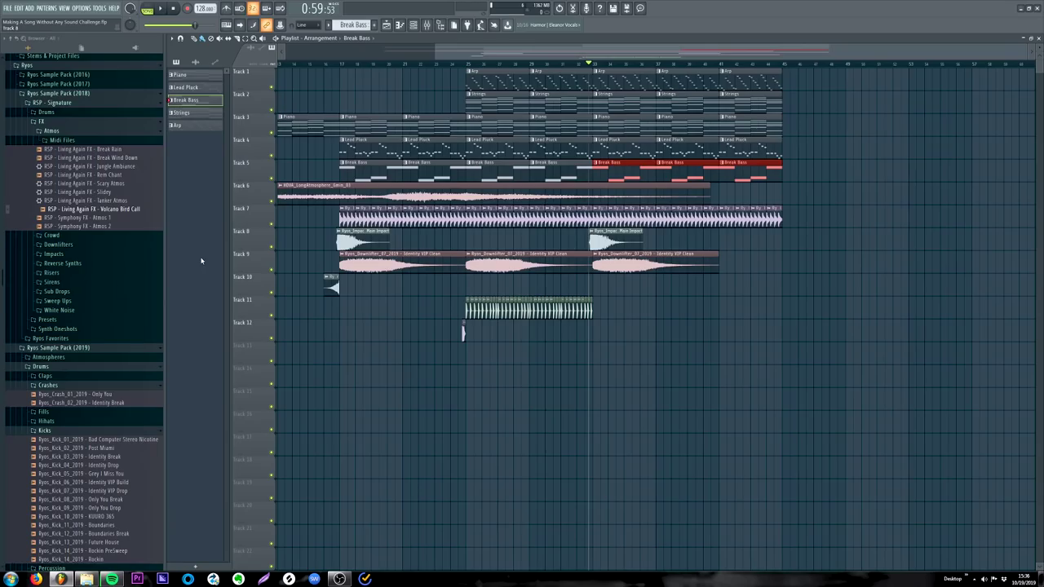
# Step: Add the Ryos_Crowds_03_2019 - Identity Build sample at bar 33 and place it on Track 13
pyautogui.scroll(-8, 82, 294)
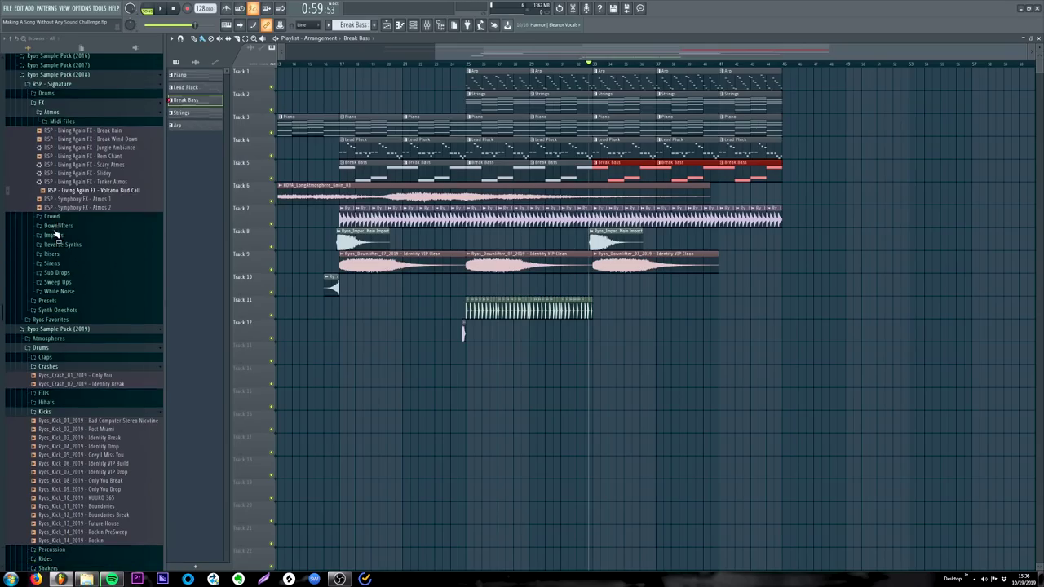
pyautogui.scroll(-4, 72, 300)
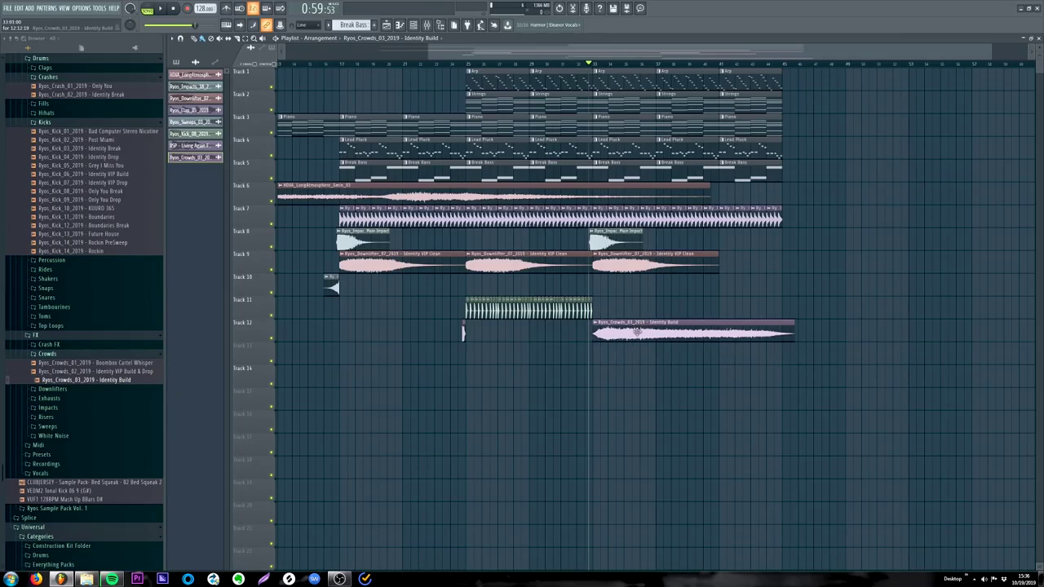
pyautogui.moveTo(637, 332); pyautogui.dragTo(637, 353)
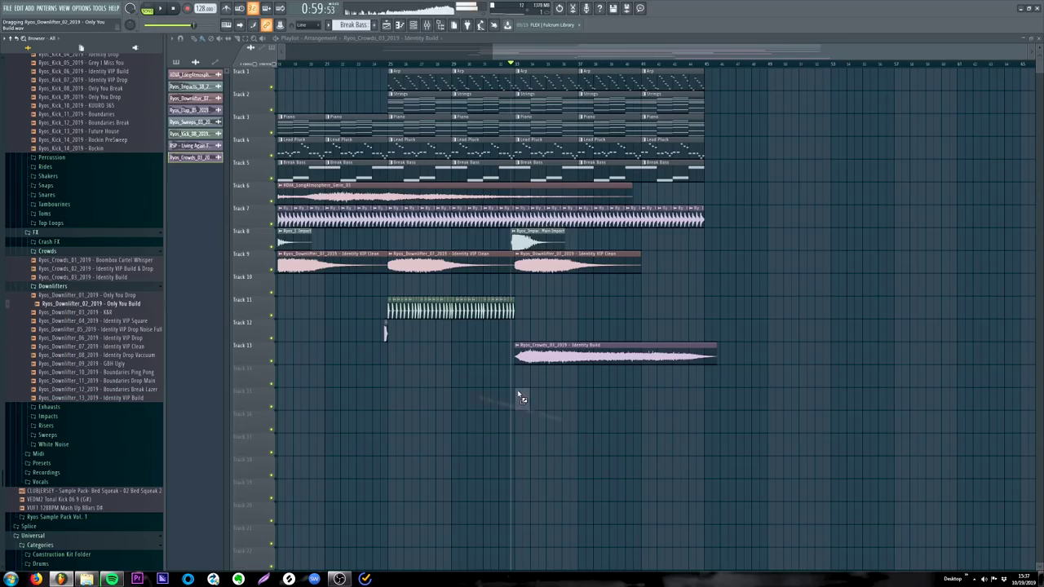
# Step: Place the Ryos_Downlifter_02_2019 - Only You Build sample on Track 14 at bar 33 and lower its mixer volume
pyautogui.moveTo(519, 395); pyautogui.dragTo(524, 377)
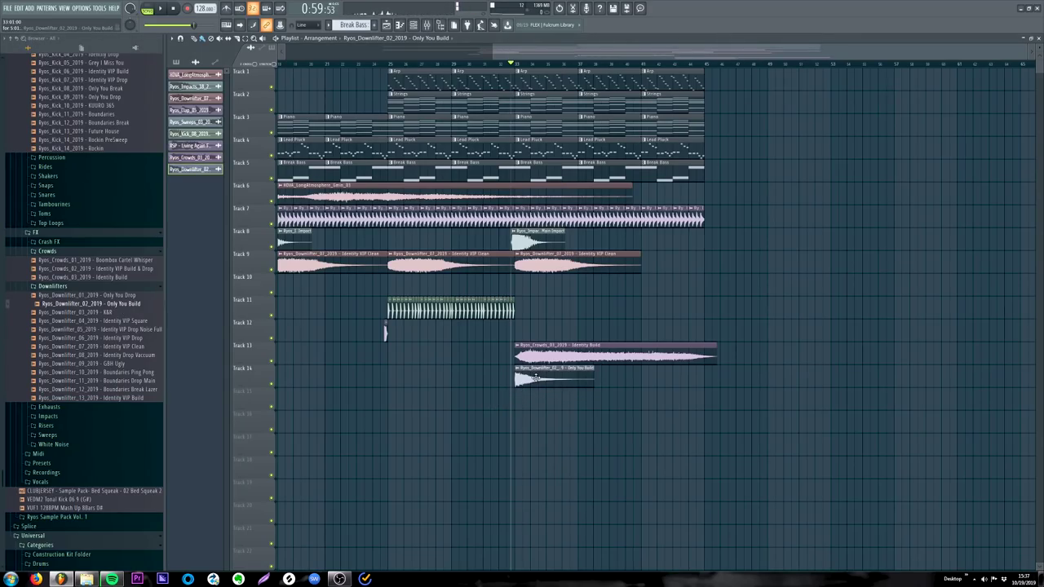
pyautogui.doubleClick(536, 377)
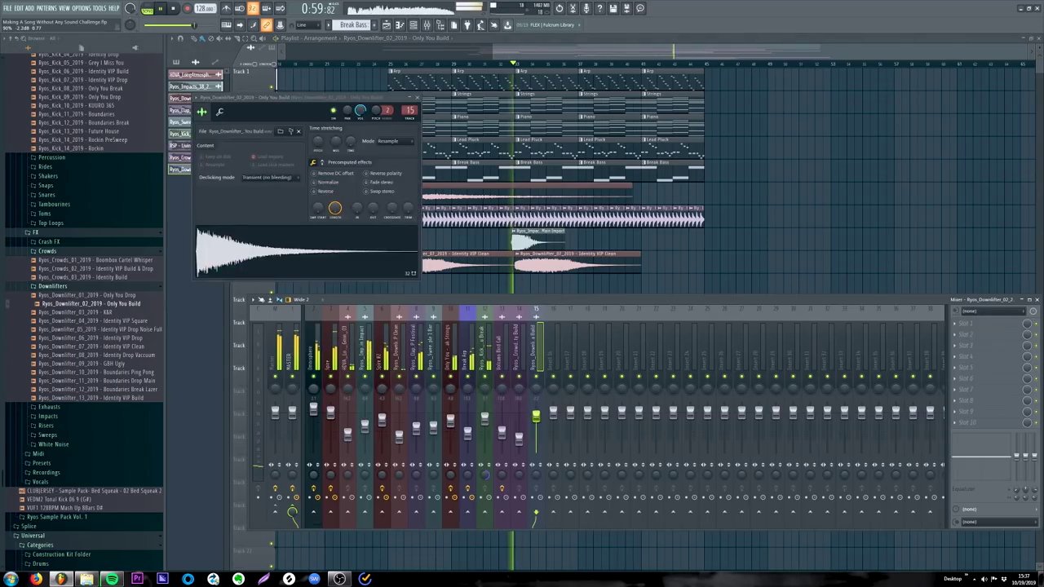
pyautogui.moveTo(539, 421); pyautogui.dragTo(540, 438)
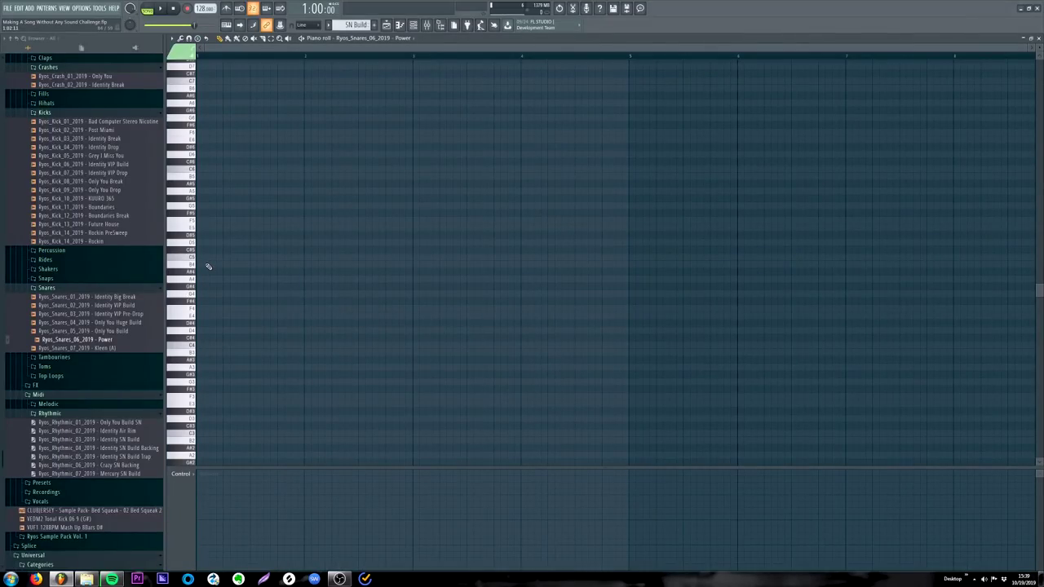
# Step: Fill the SN Build pattern with C5 snare hits on every beat, duplicating the first two bars across bars 3 and 4 and continuing from bar 5
pyautogui.click(203, 256)
pyautogui.moveTo(227, 259); pyautogui.dragTo(389, 266)
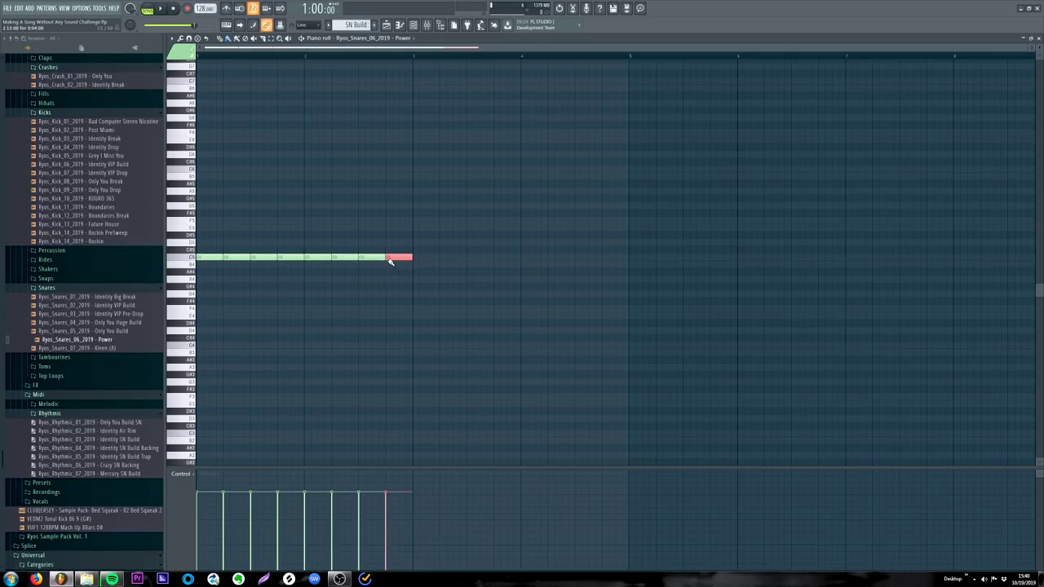
pyautogui.hotkey('ctrl', 'a')
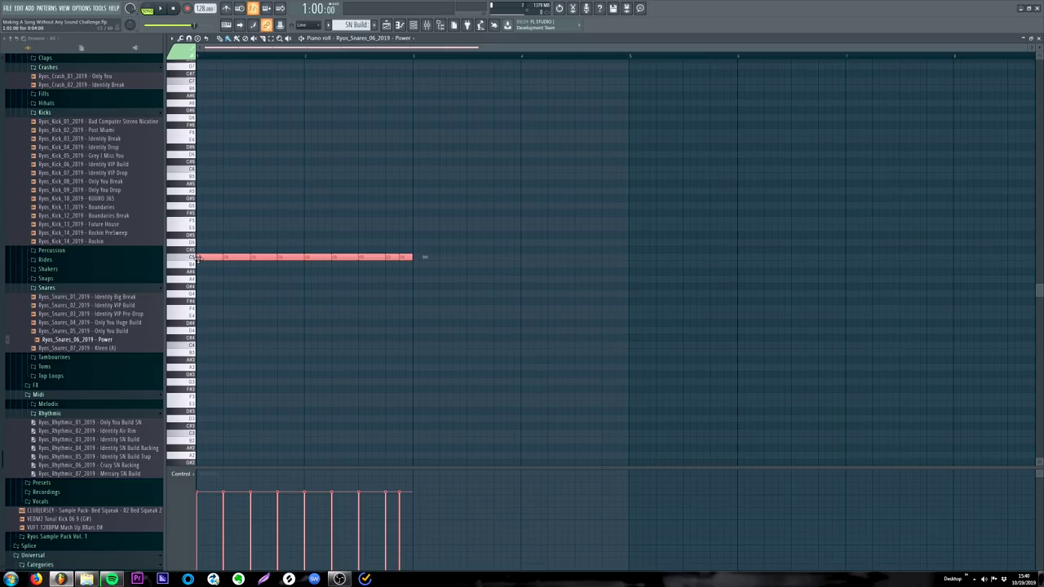
pyautogui.hotkey('ctrl', 'b')
pyautogui.hotkey('ctrl', 'd')
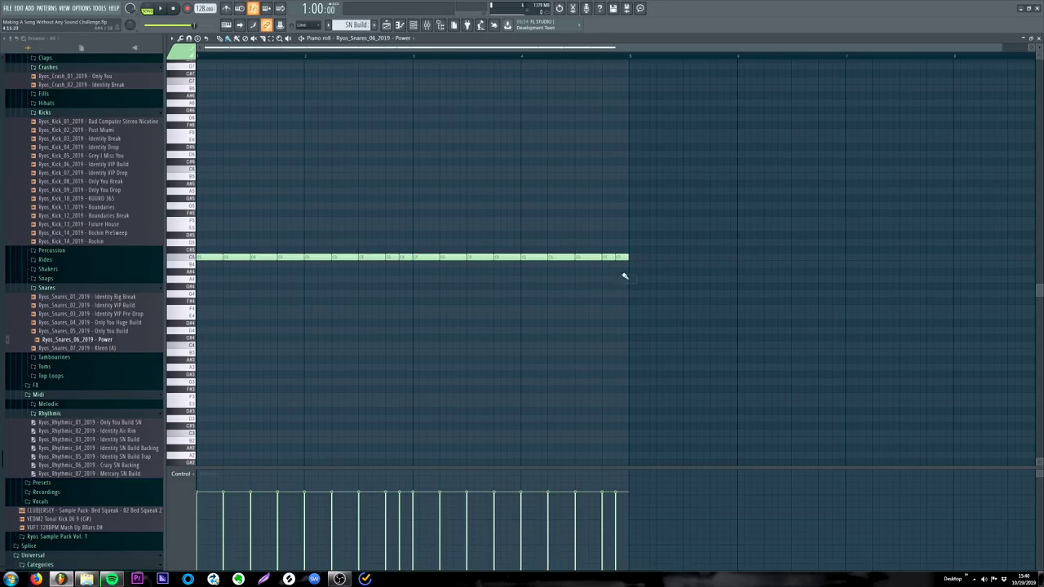
pyautogui.moveTo(639, 48); pyautogui.dragTo(922, 117)
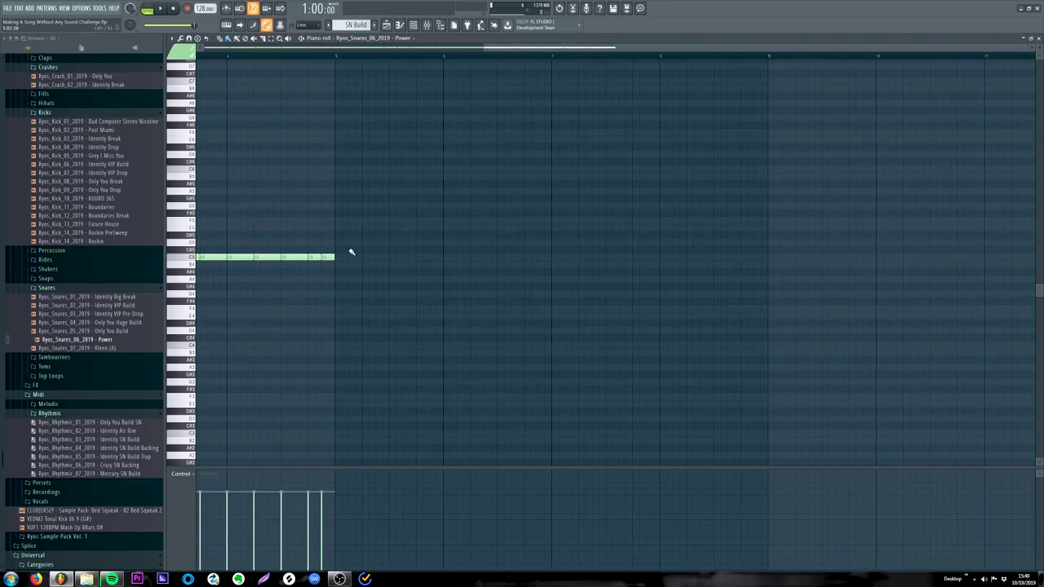
pyautogui.moveTo(340, 259); pyautogui.dragTo(506, 259)
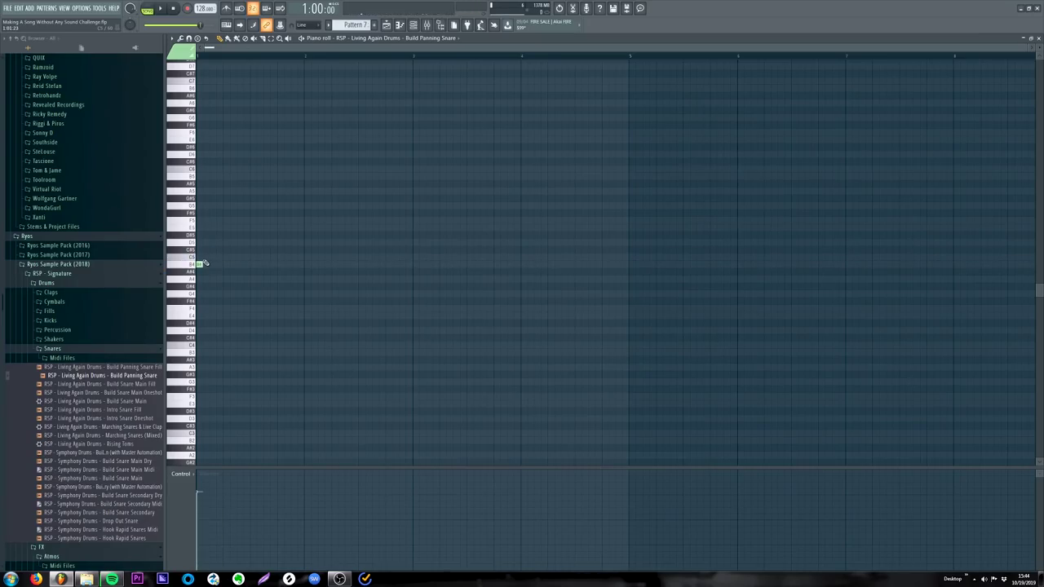
# Step: Paint continuous sixteenth-note C5 hits for the Build Panning Snare from bar 1 into bar 7
pyautogui.moveTo(207, 257); pyautogui.dragTo(634, 257)
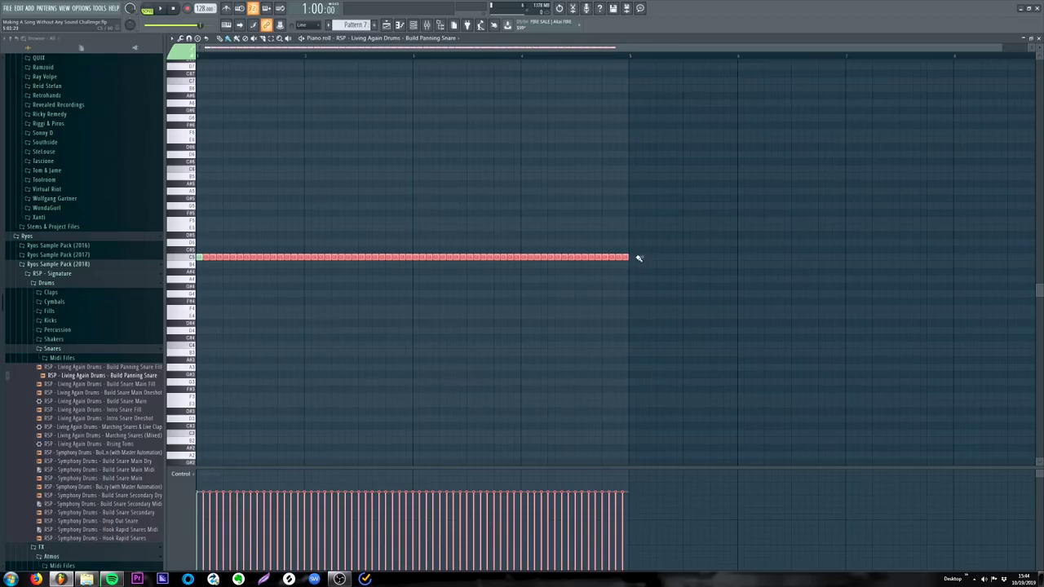
pyautogui.moveTo(635, 258); pyautogui.dragTo(912, 258)
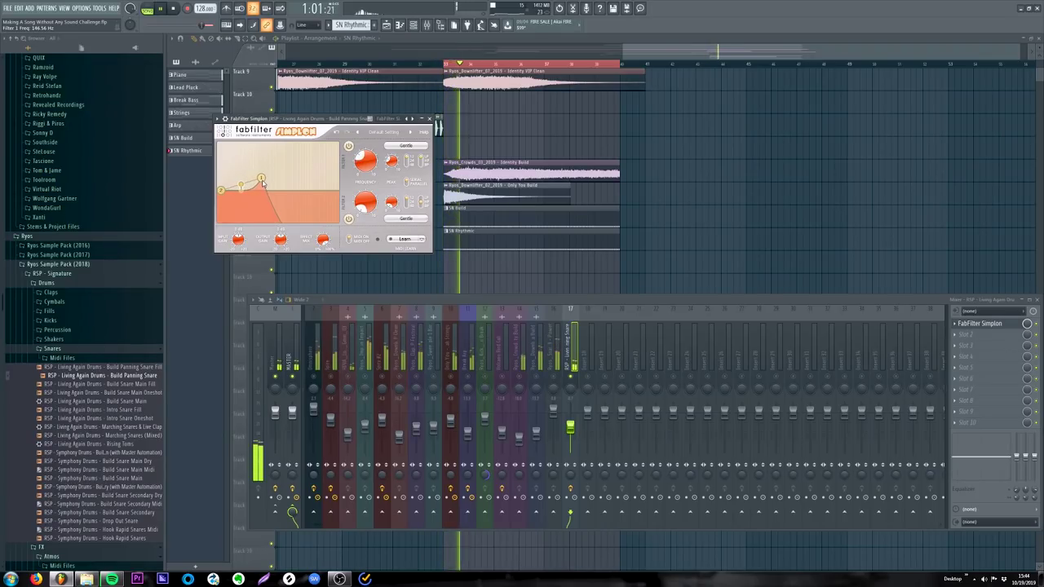
# Step: Adjust the Filter 1 frequency of FabFilter Simplon on the Build Panning Snare channel during playback
pyautogui.moveTo(262, 183); pyautogui.dragTo(266, 185)
pyautogui.press('space')
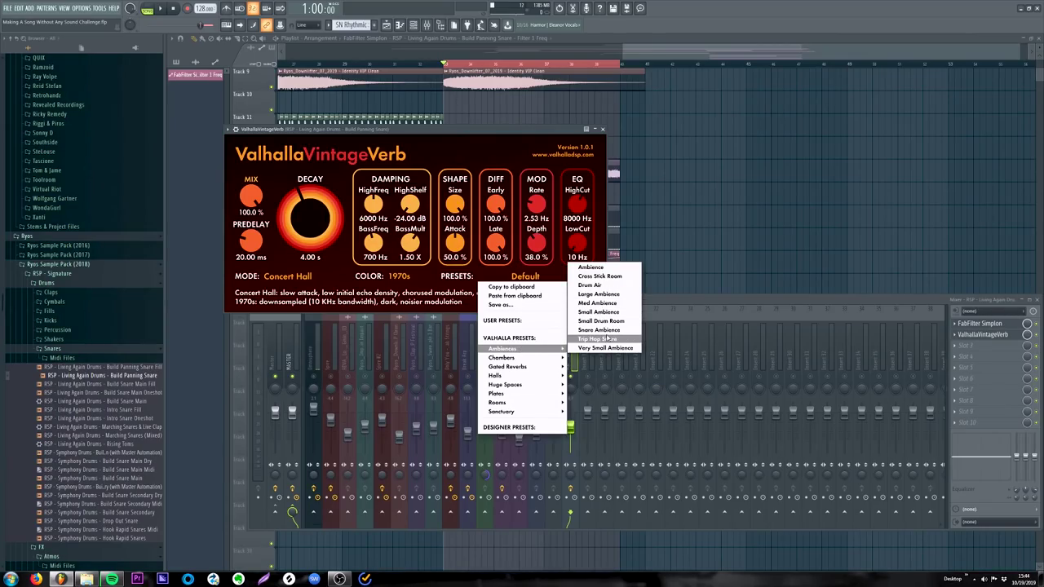
# Step: Load the Snare Ambience preset in ValhallaVintageVerb on the Build Panning Snare and set the mix to 7.6 %
pyautogui.click(600, 330)
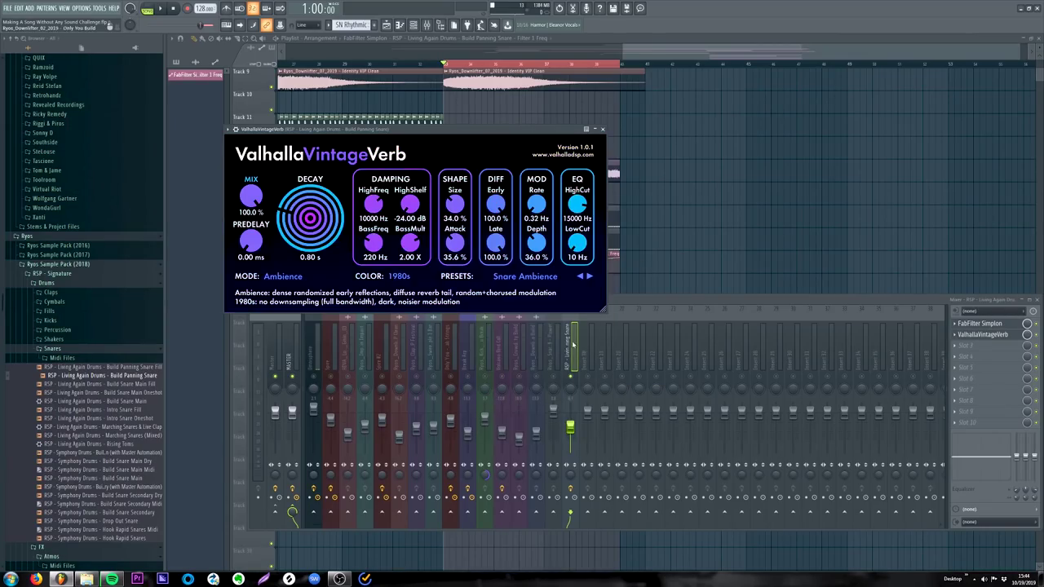
pyautogui.moveTo(257, 205)
pyautogui.mouseDown()
pyautogui.moveTo(251, 233)
pyautogui.moveTo(254, 214)
pyautogui.mouseUp()
pyautogui.press('space')
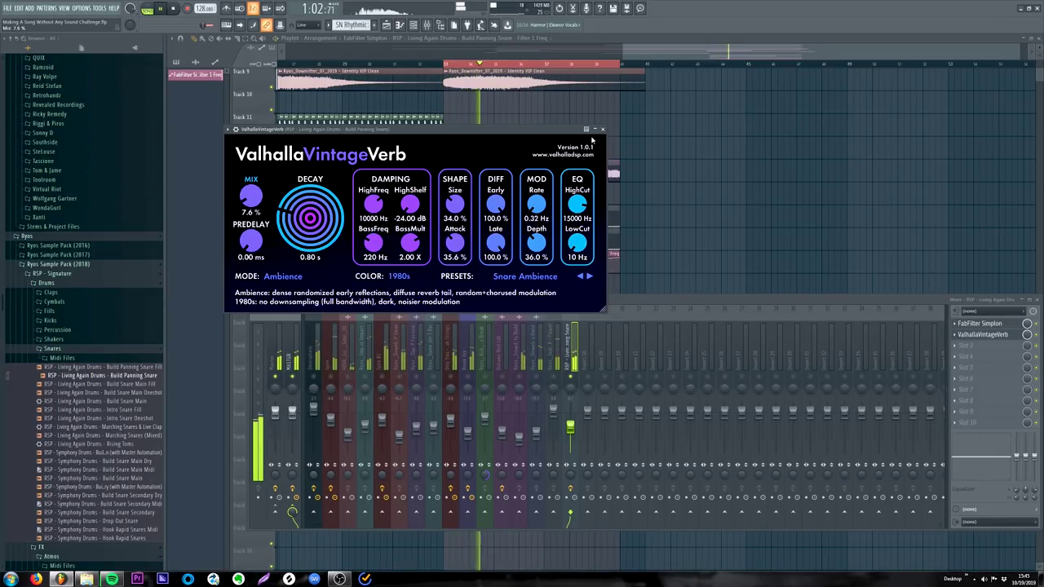
pyautogui.click(602, 129)
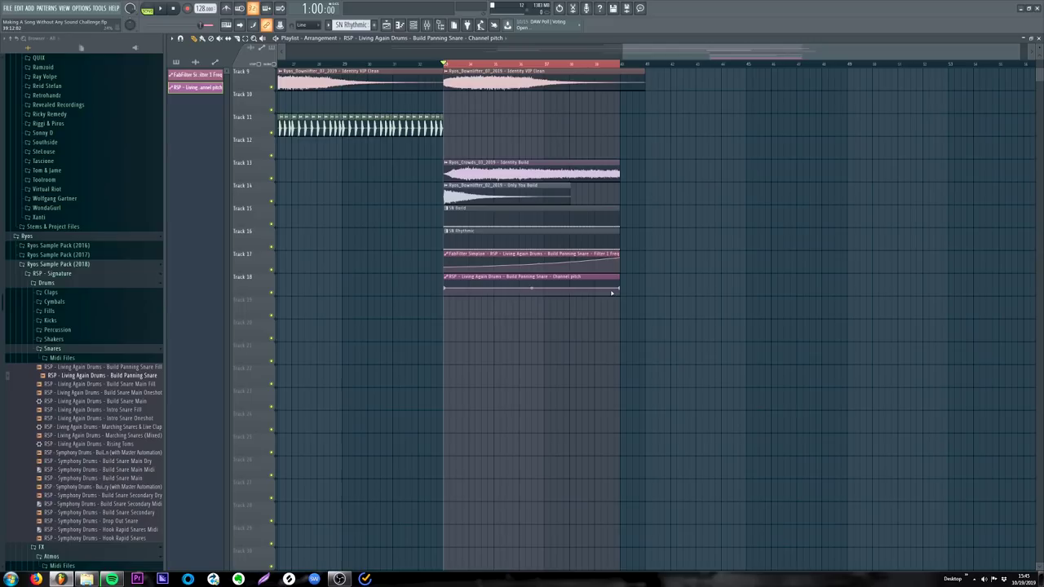
pyautogui.hotkey('ctrl', 'b')
pyautogui.moveTo(651, 285); pyautogui.dragTo(650, 275)
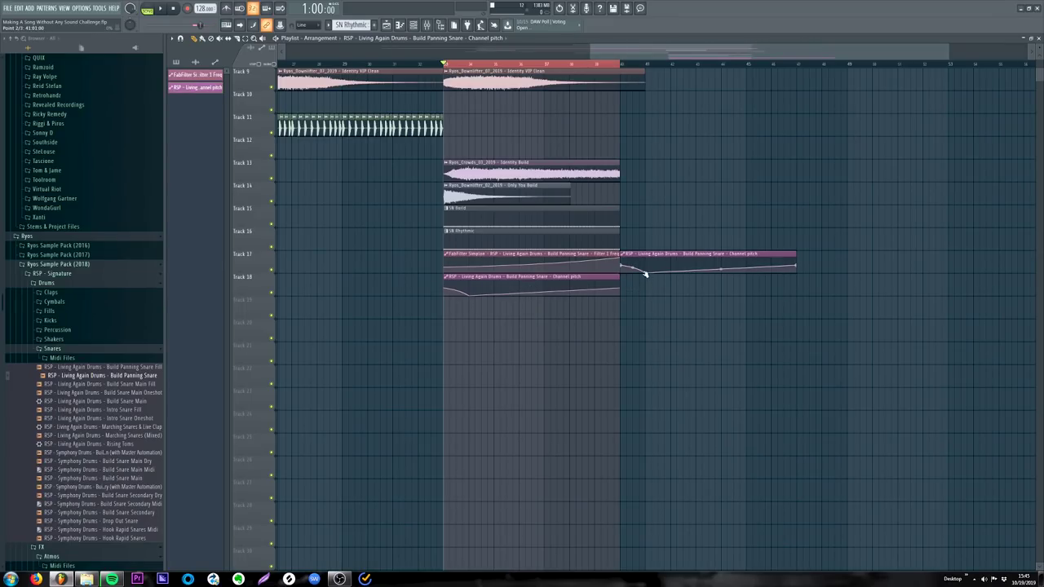
pyautogui.click(659, 285)
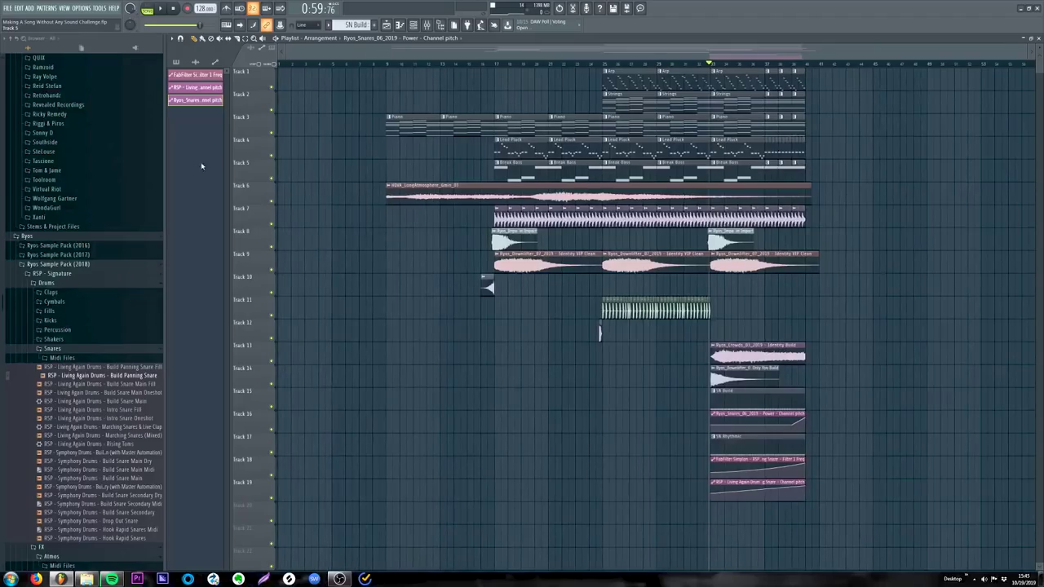
# Step: Insert an empty track below the Break Bass track and fill it with repeated Break Rain clips from bar 9 to bar 40
pyautogui.rightClick(249, 161)
pyautogui.click(277, 310)
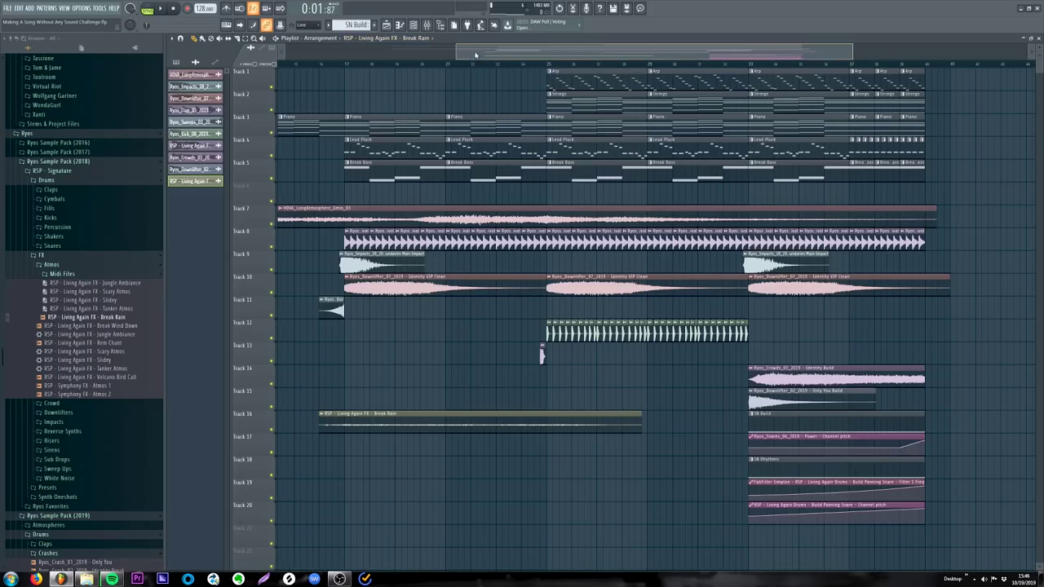
pyautogui.scroll(3, 386, 70)
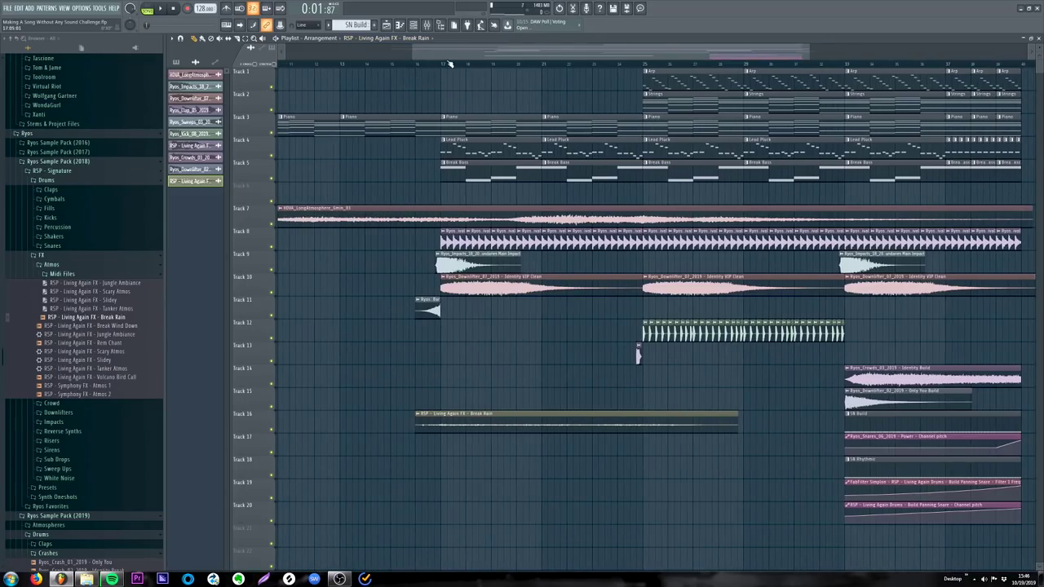
pyautogui.scroll(-1, 387, 70)
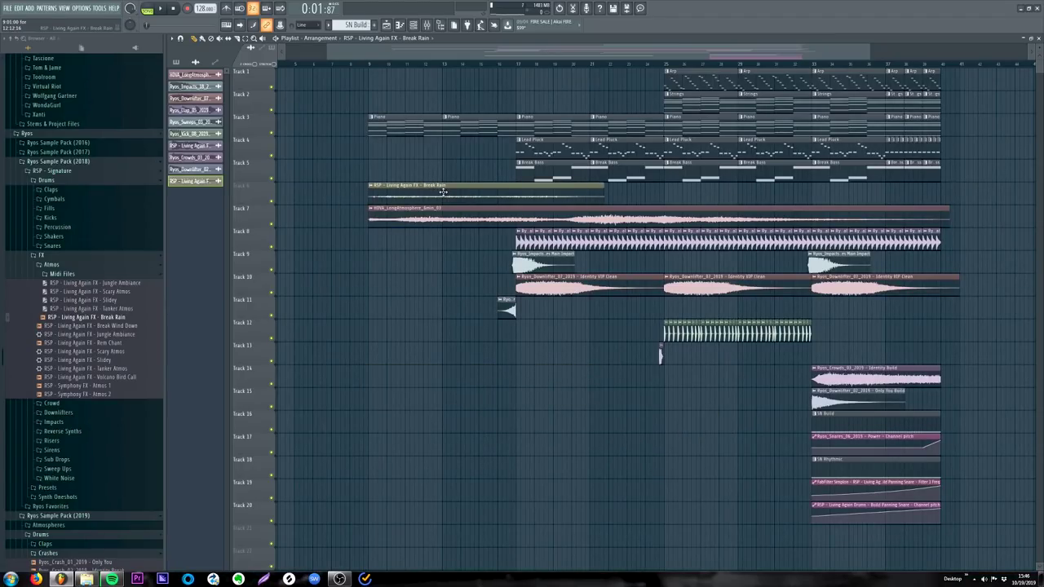
pyautogui.click(636, 195)
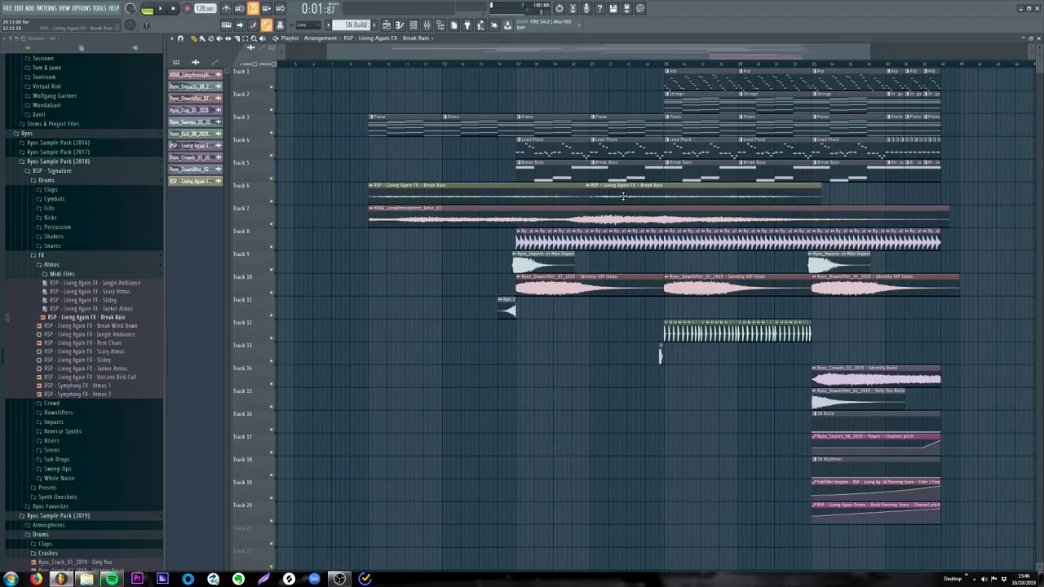
pyautogui.click(817, 191)
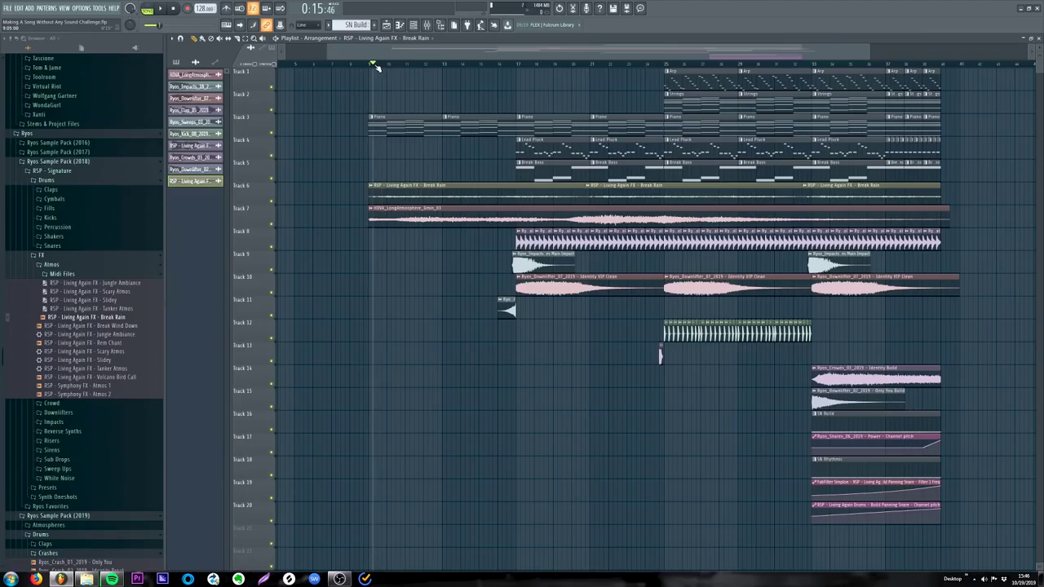
# Step: Show the mixer with the Break Rain channel's track in focus during playback from bar 9
pyautogui.click(426, 26)
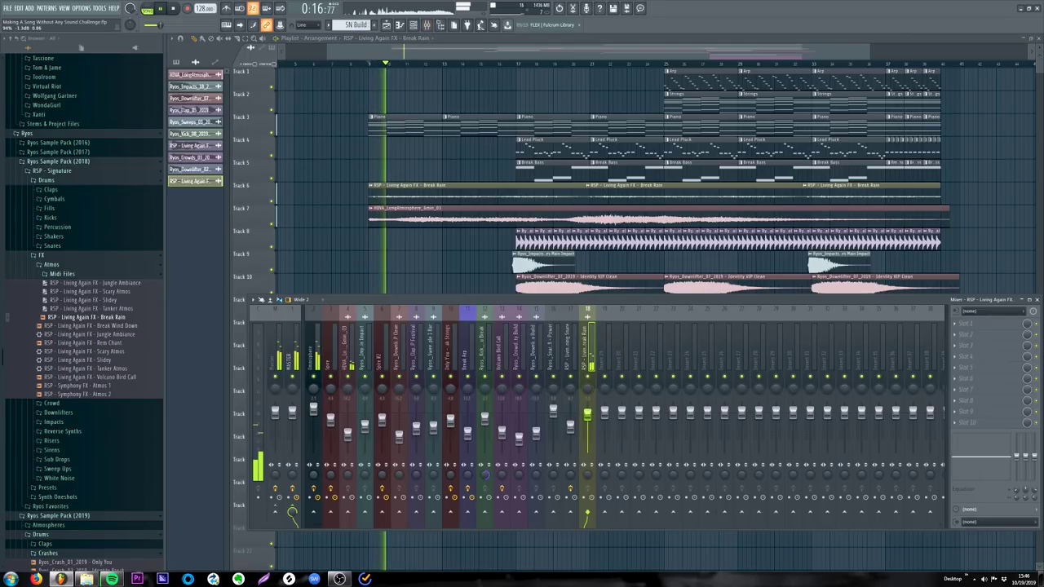
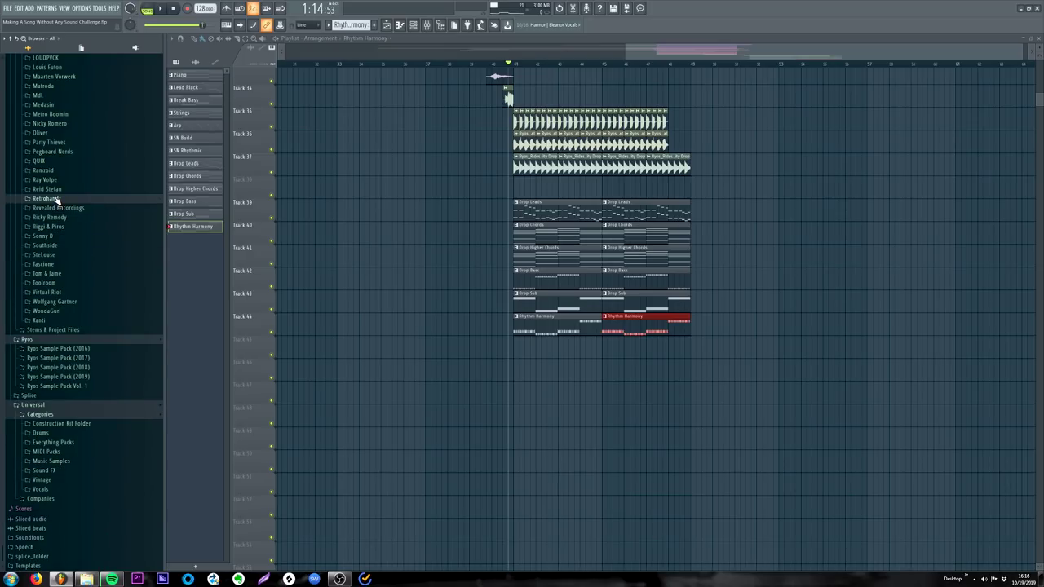
# Step: From Ryos Sample Pack (2019), place the K&R downlifter on Track 45 and the Only You Drop CrashFX on Track 46 at the drop's start
pyautogui.click(88, 376)
pyautogui.scroll(-5, 88, 375)
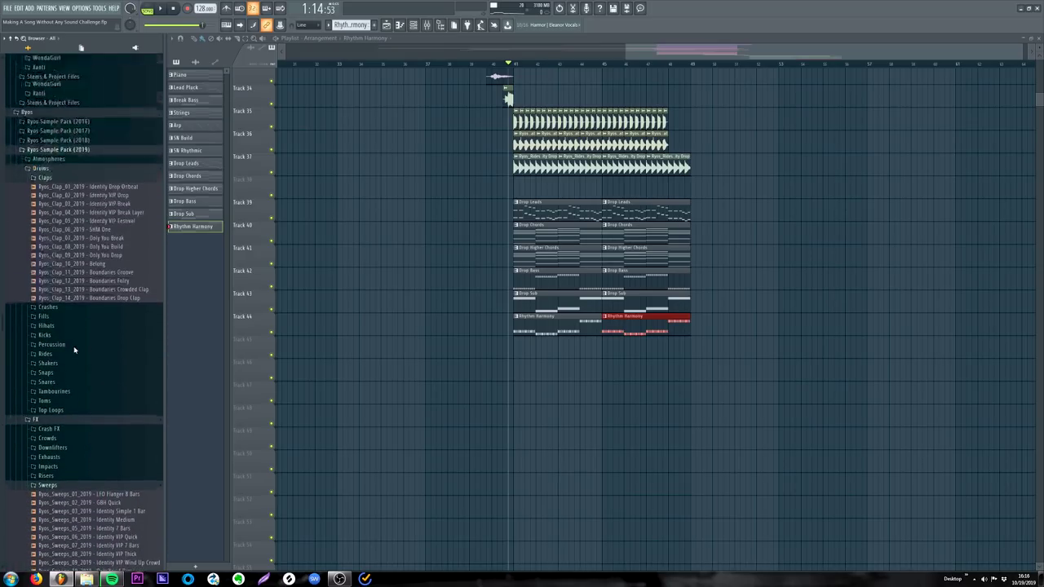
pyautogui.scroll(2, 71, 352)
pyautogui.click(57, 405)
pyautogui.moveTo(74, 415); pyautogui.dragTo(594, 350)
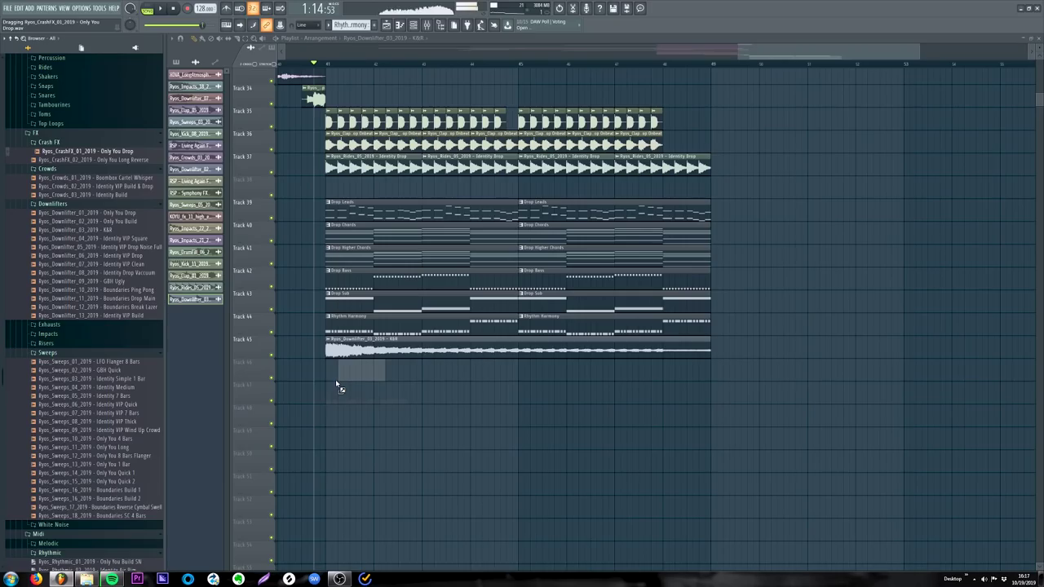
pyautogui.moveTo(338, 381); pyautogui.dragTo(335, 374)
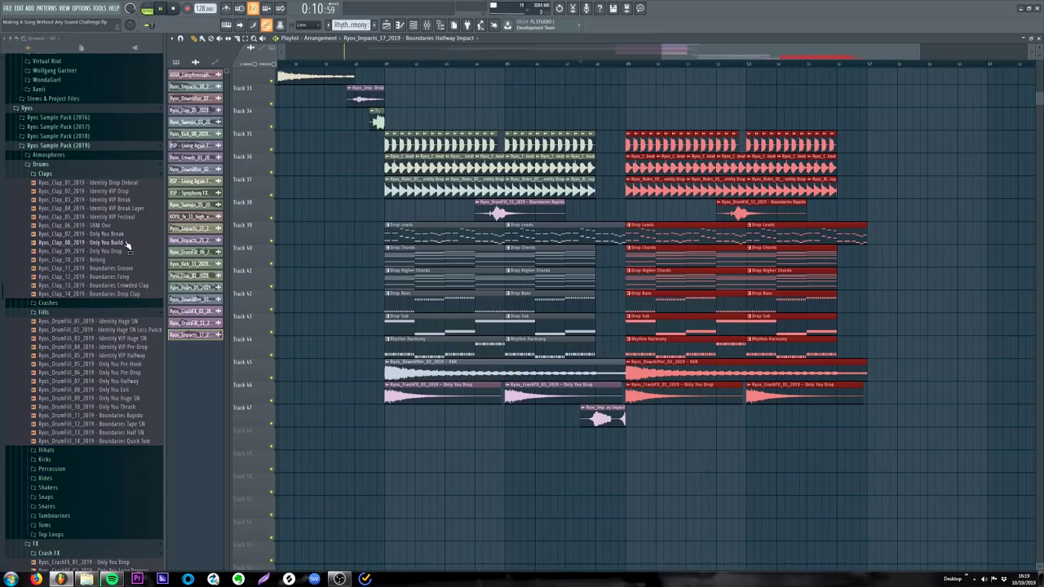
# Step: Fill bars 49 to 56 with the Only You Drop clap on Track 48 and the Identity VIP Open Hat Loop on Track 49
pyautogui.moveTo(127, 253); pyautogui.dragTo(883, 440)
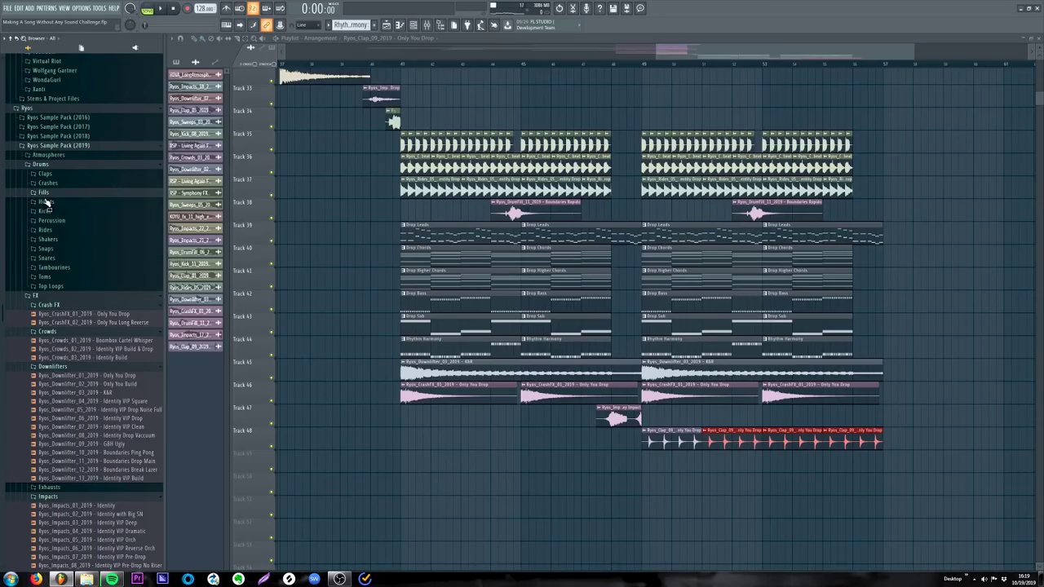
pyautogui.click(47, 202)
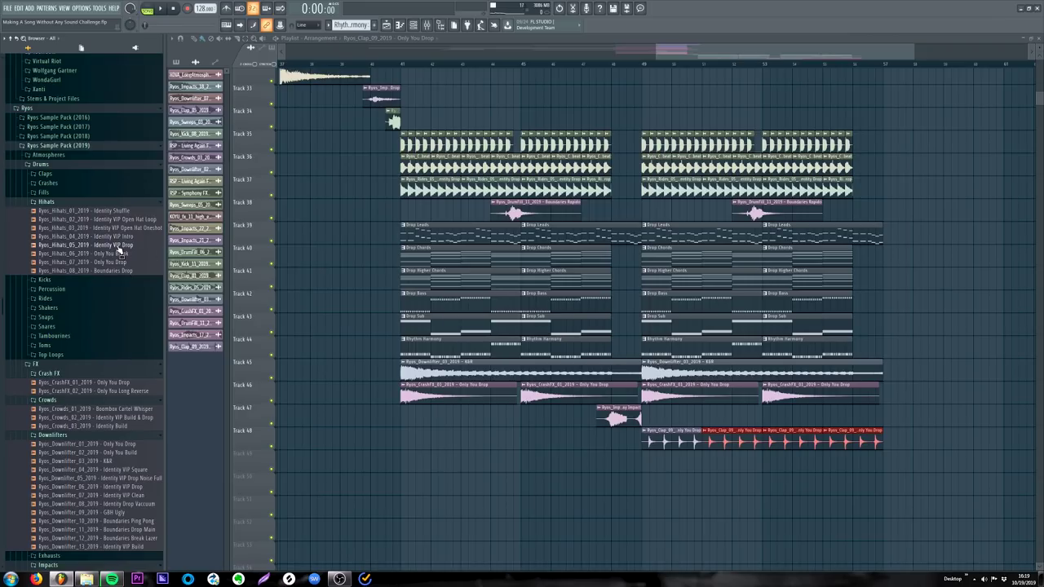
pyautogui.moveTo(326, 272); pyautogui.dragTo(653, 463)
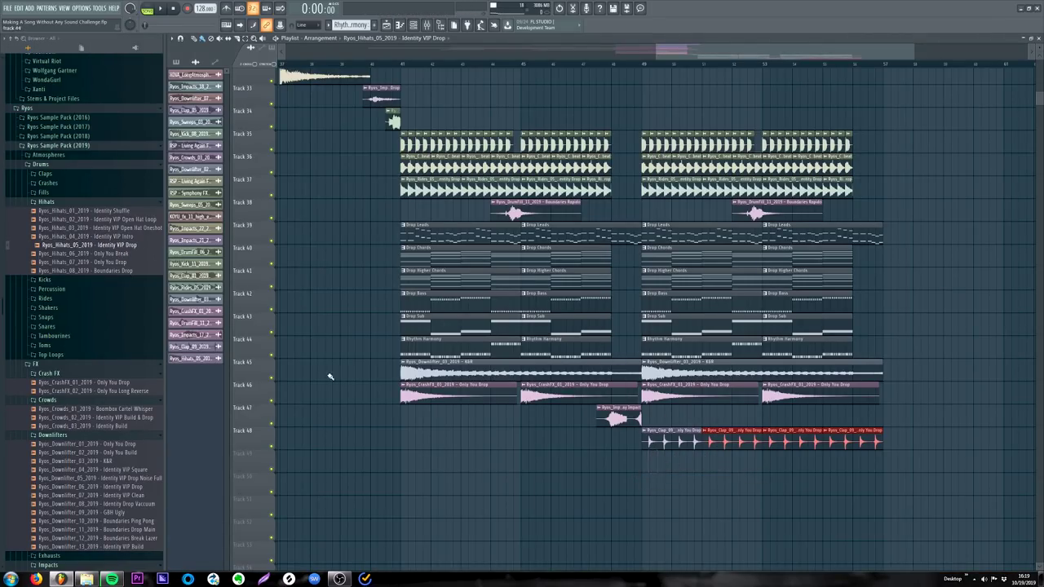
pyautogui.moveTo(160, 239); pyautogui.dragTo(620, 466)
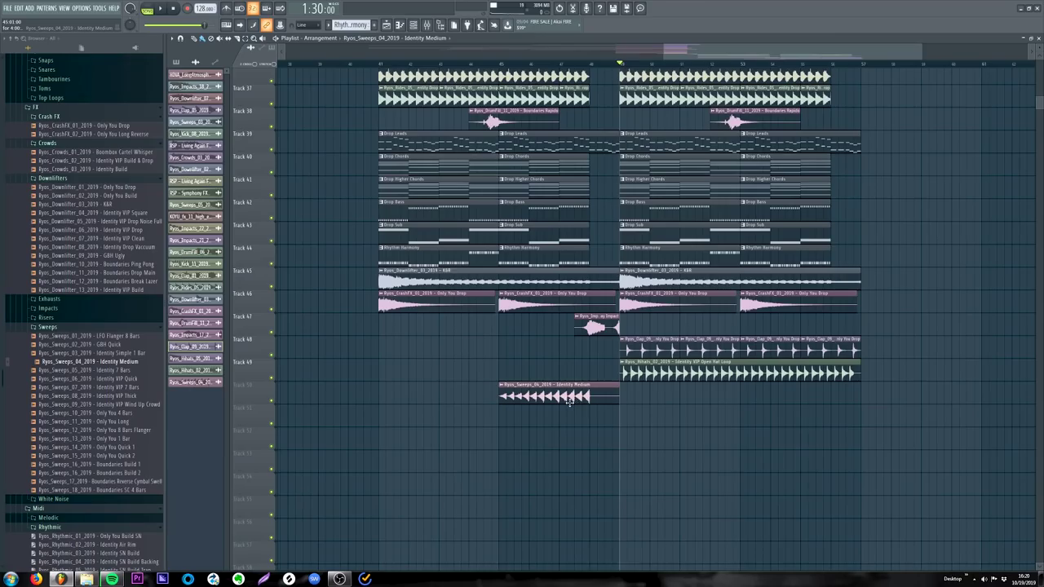
# Step: Route the Identity Medium sweep on Track 50 to mixer track 47 and play from about bar 47 with the mixer shown
pyautogui.doubleClick(570, 399)
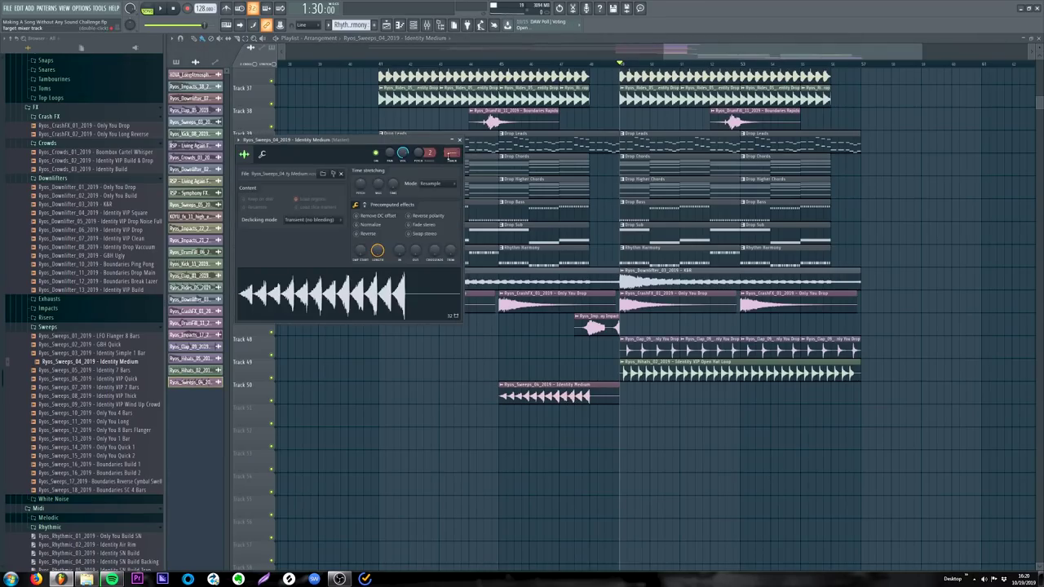
pyautogui.doubleClick(449, 155)
pyautogui.click(568, 64)
pyautogui.press('space')
pyautogui.press('F9')
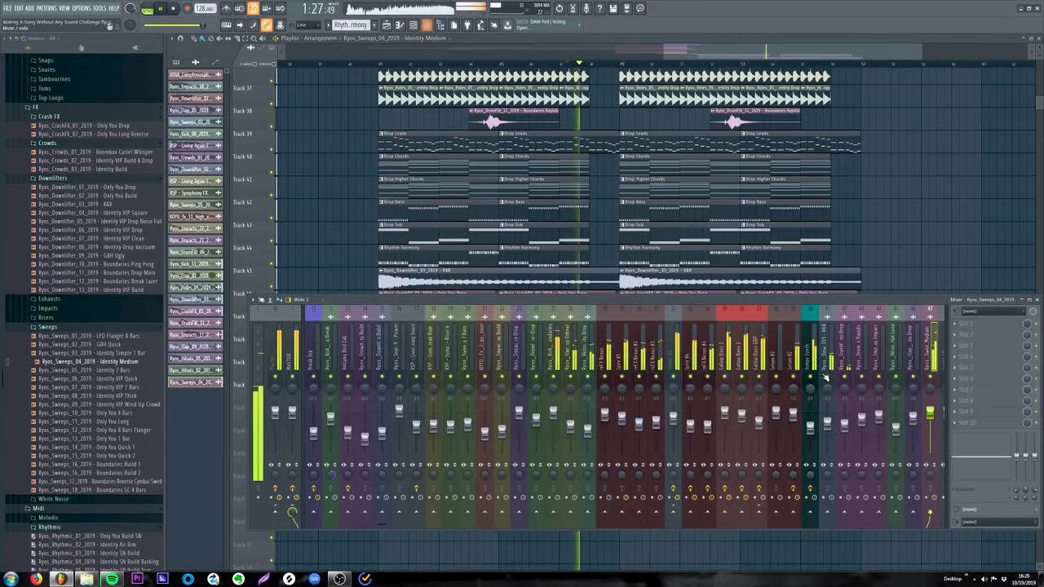